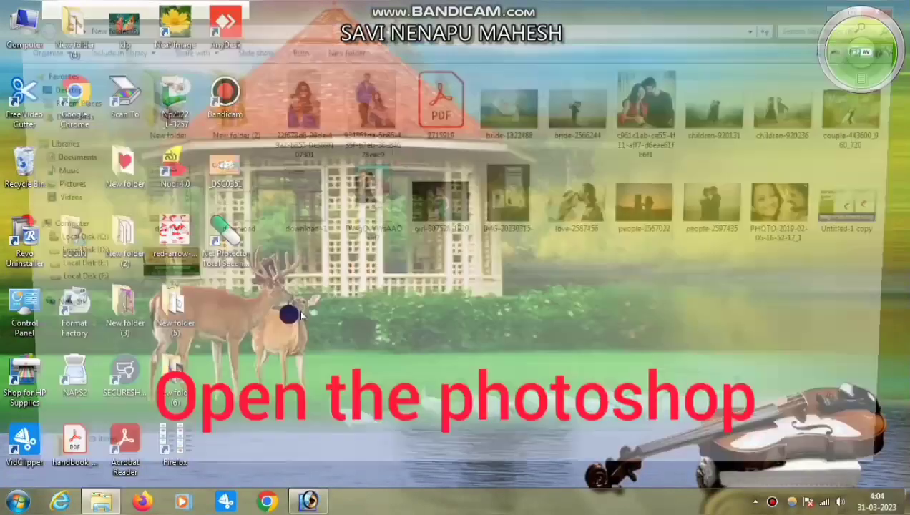
Step: Open the photo ty from the first subfolder of New folder (2) in Photoshop and maximize its document window
double_click(223, 100)
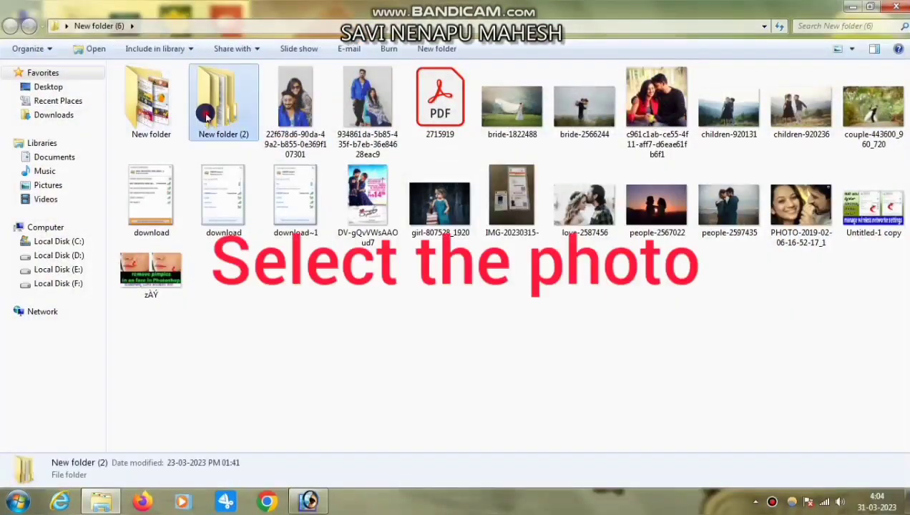
double_click(142, 90)
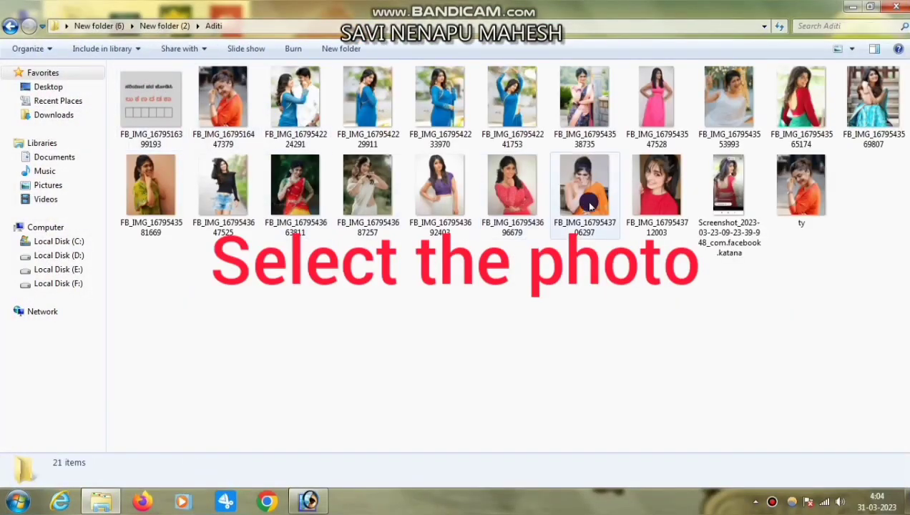
left_click_drag(801, 188, 309, 499)
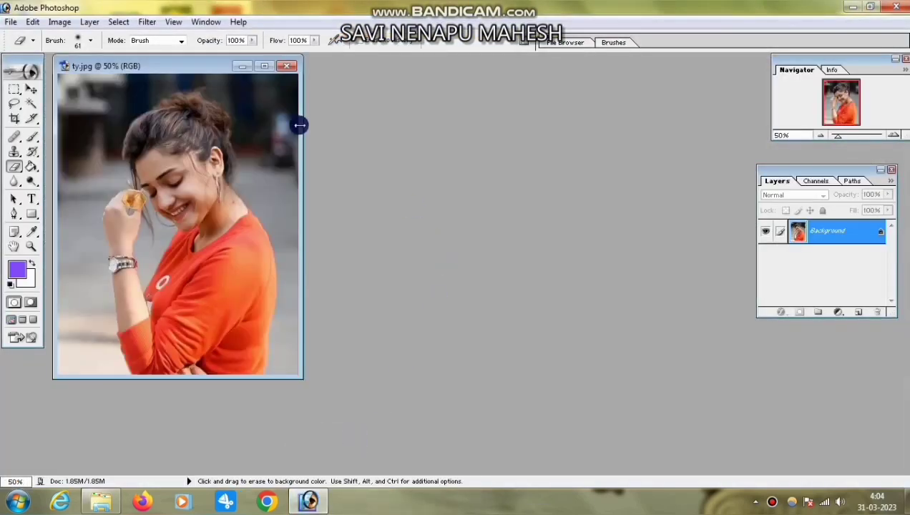
left_click(265, 65)
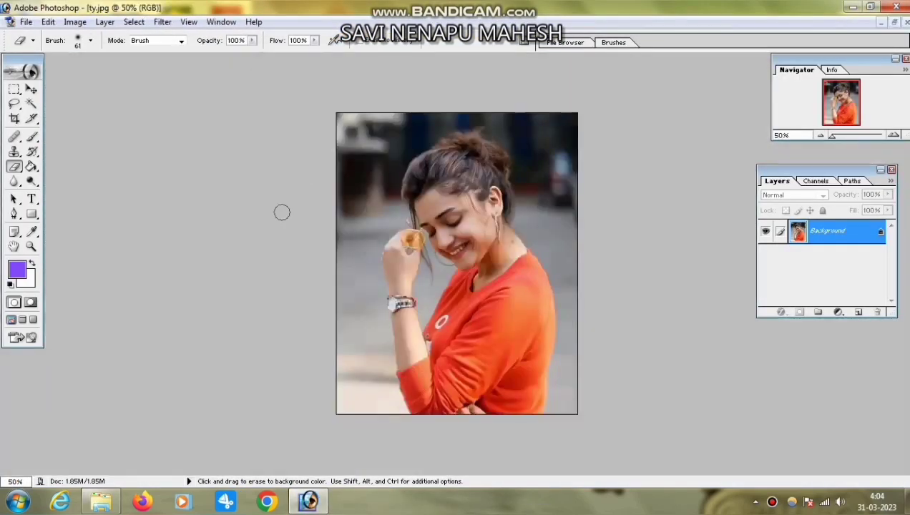
Step: Brighten the portrait with Levels by setting the midtone input level to 1.44
left_click(31, 246)
left_click(51, 40)
left_click(490, 225)
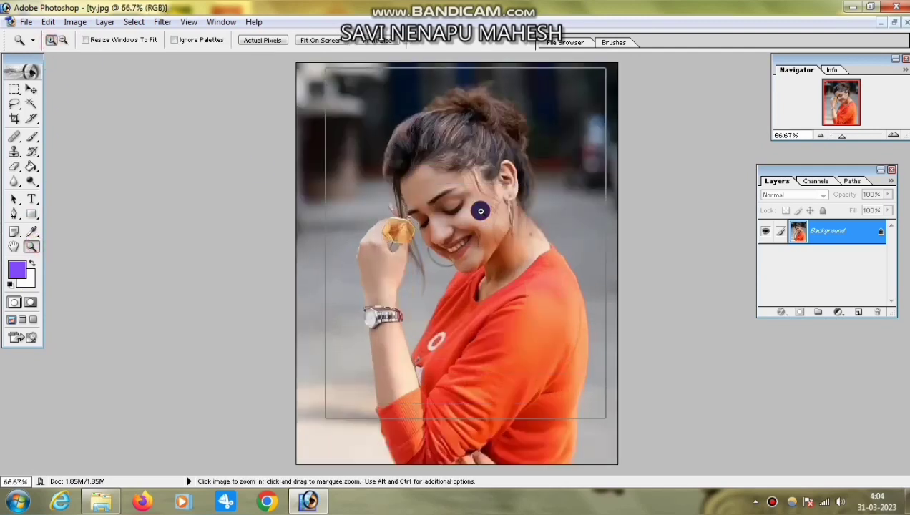
left_click(481, 211)
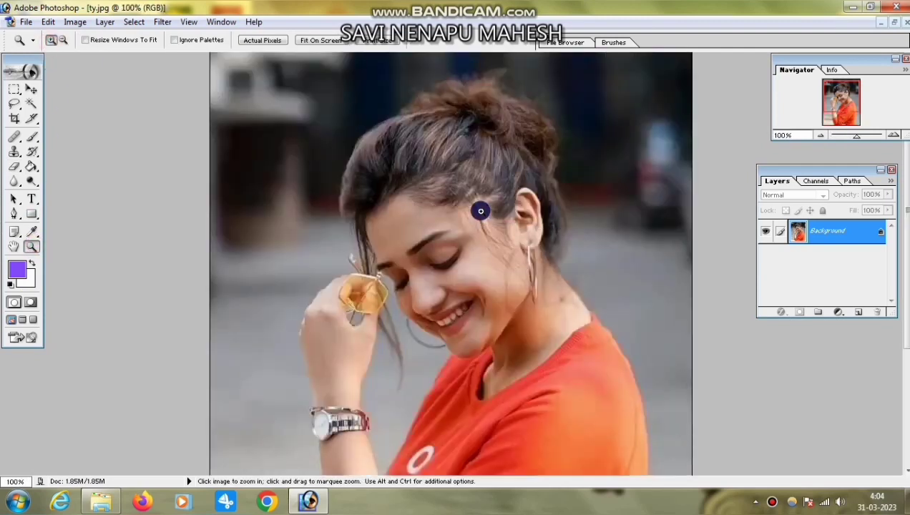
key("ctrl+l")
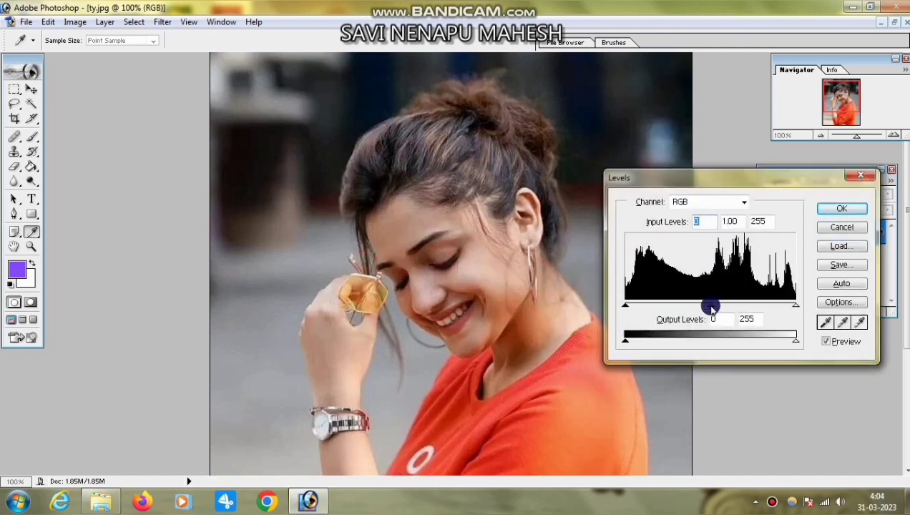
left_click_drag(709, 306, 689, 306)
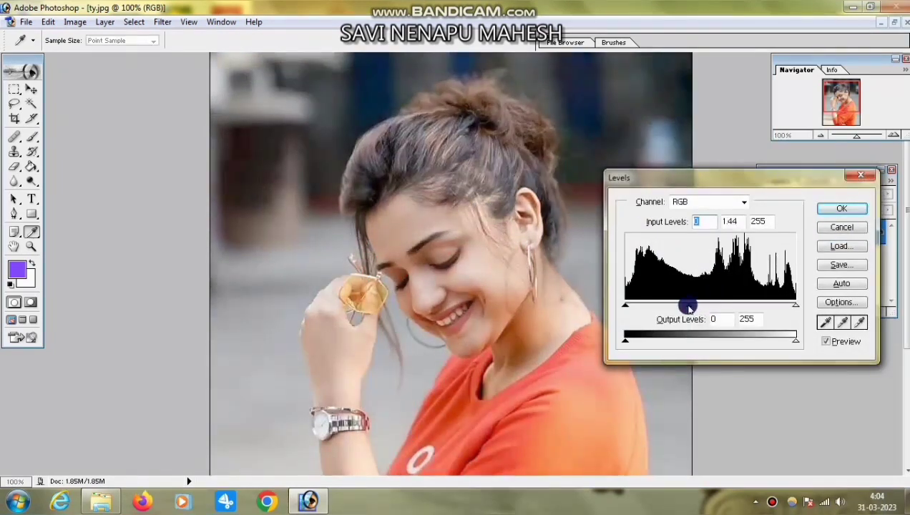
left_click(842, 208)
Step: Smooth the portrait with the Neat Image Reduce Noise filter
key("z")
scroll(418, 329, "down", 5)
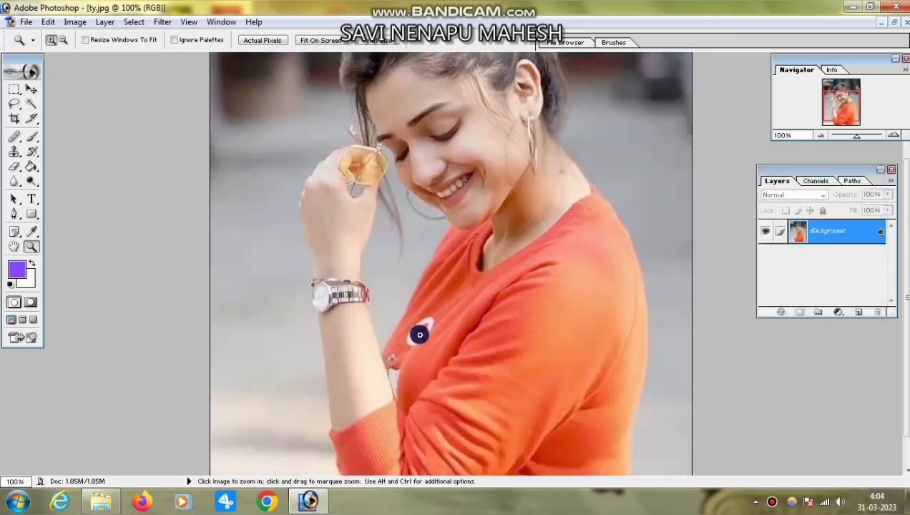
scroll(170, 233, "up", 2)
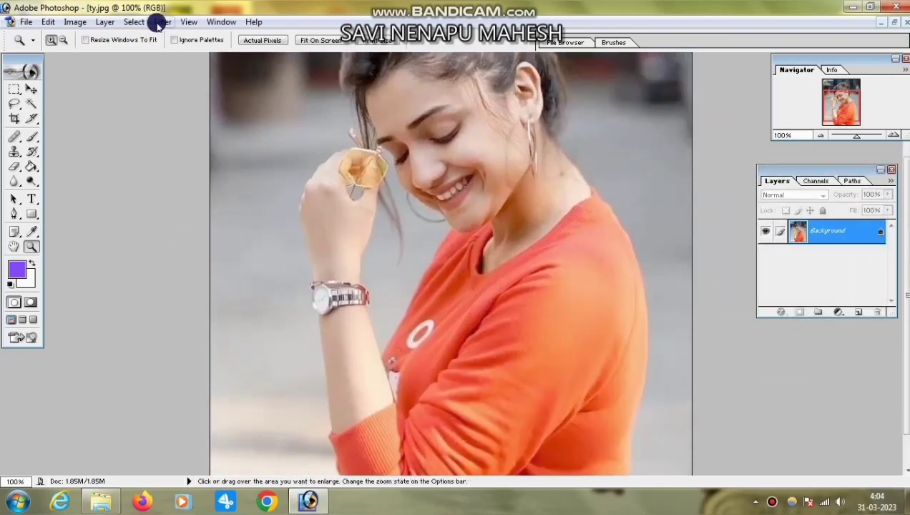
left_click(163, 21)
mouse_move(182, 318)
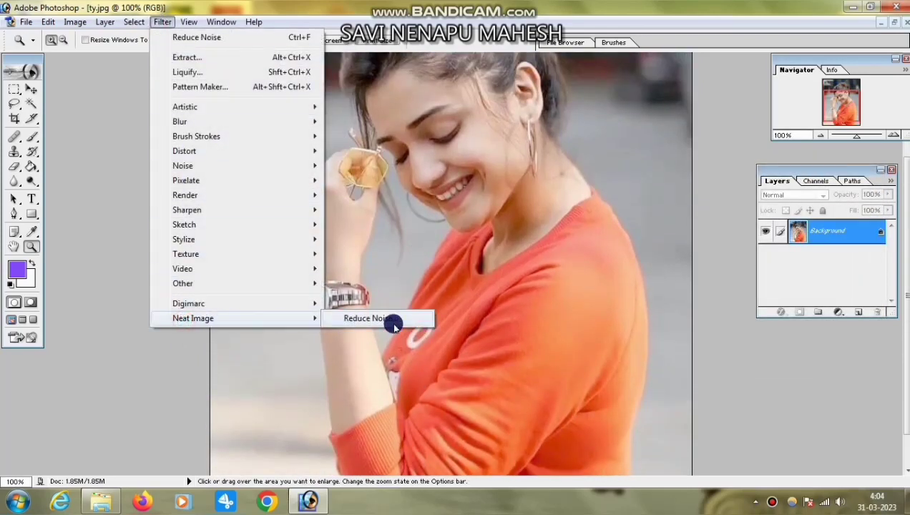
left_click(393, 319)
left_click(458, 284)
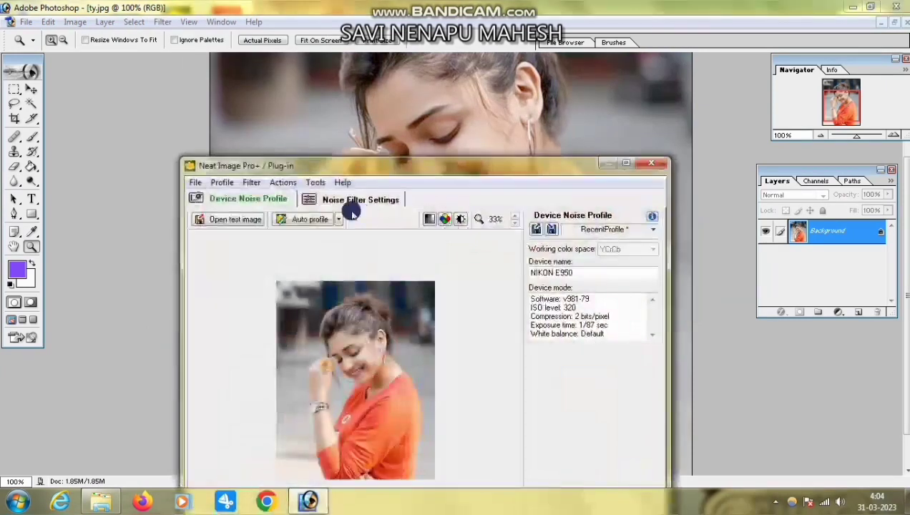
left_click(312, 200)
left_click(278, 219)
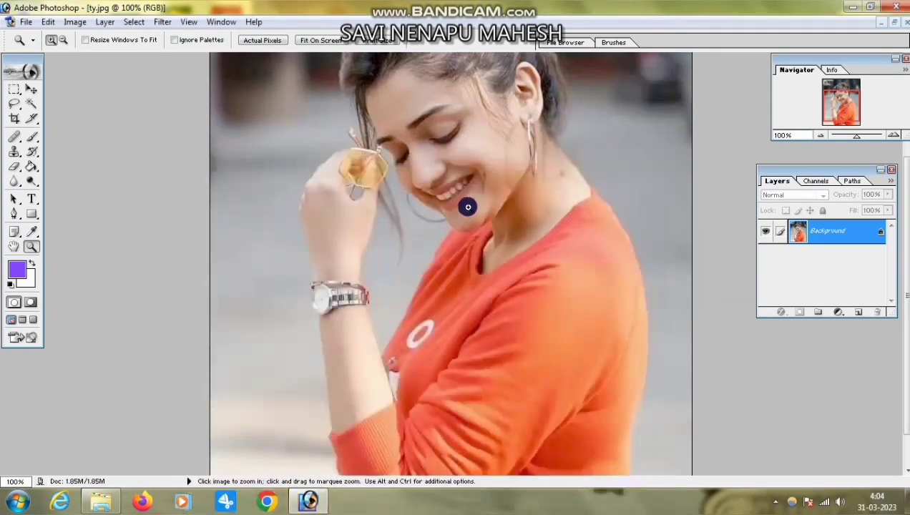
Step: Convert the portrait's locked Background into a regular editable layer, keeping the default layer settings
left_click(63, 40)
left_click(610, 300)
left_click(403, 276)
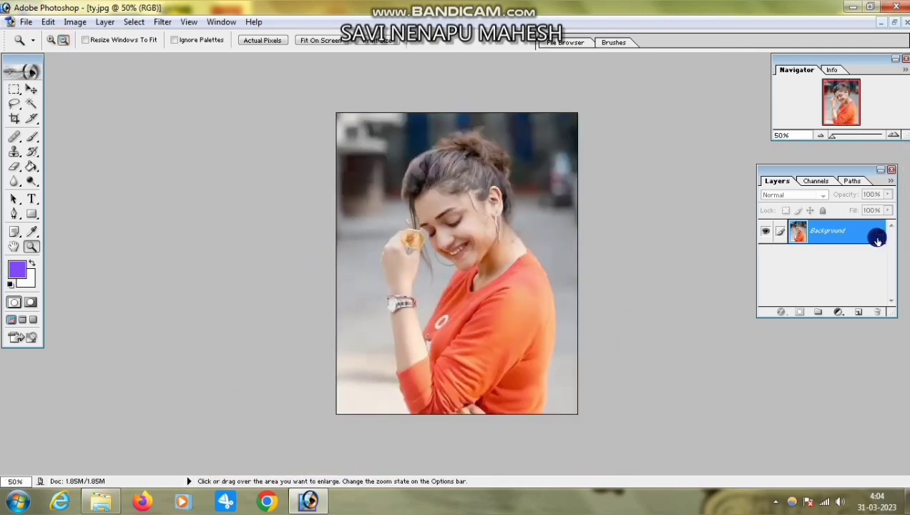
key("super+plus")
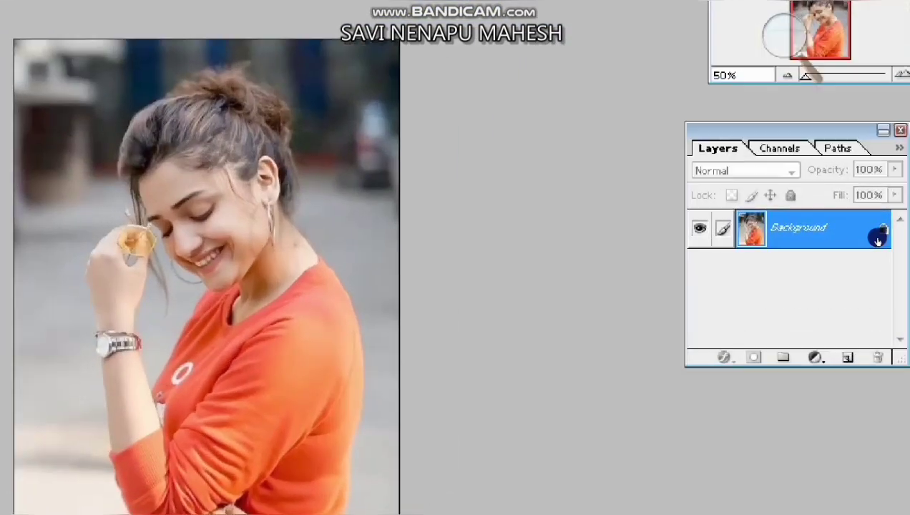
key("super+plus")
key("super+plus")
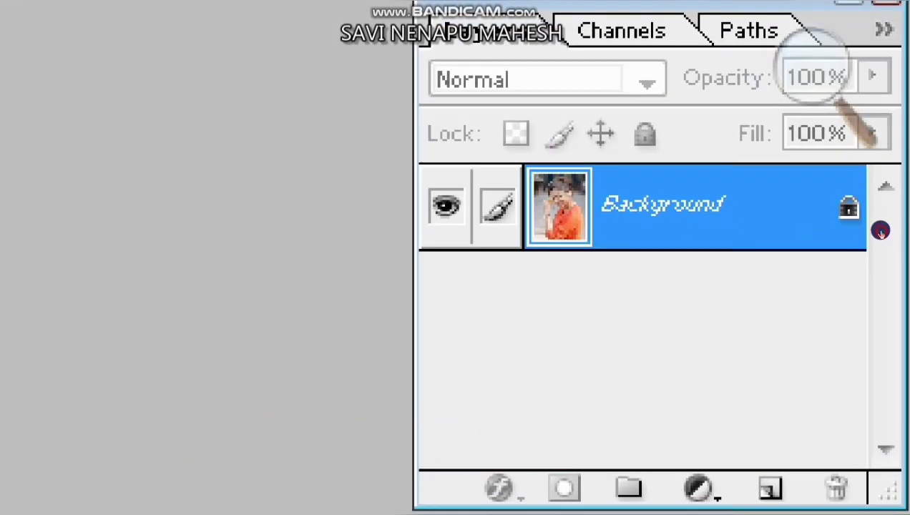
double_click(859, 229)
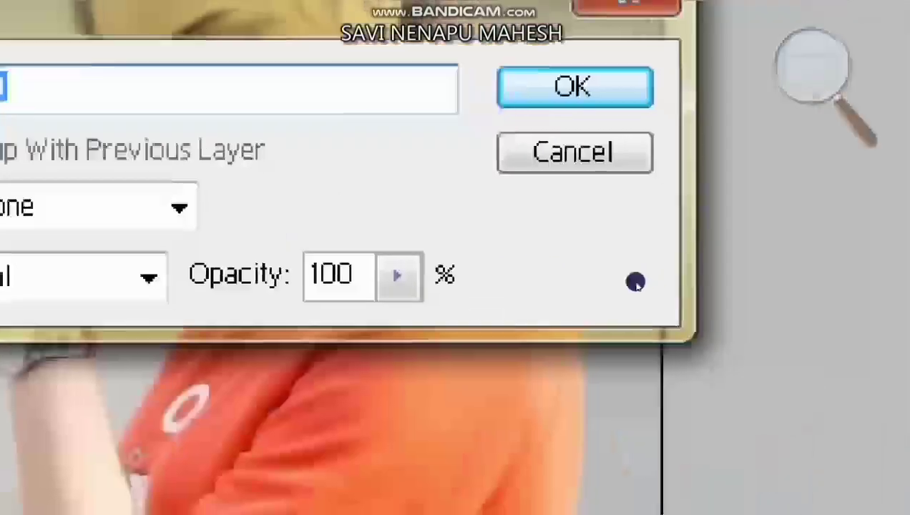
key("Return")
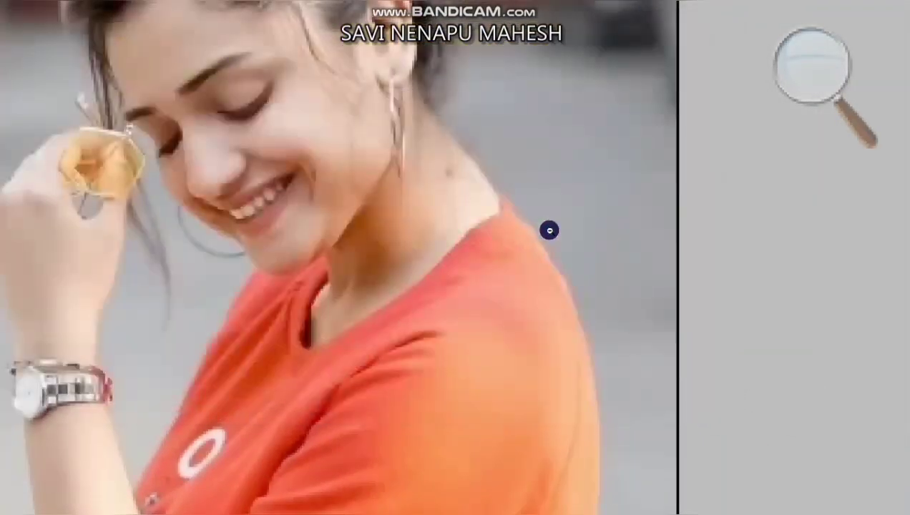
key("super+Escape")
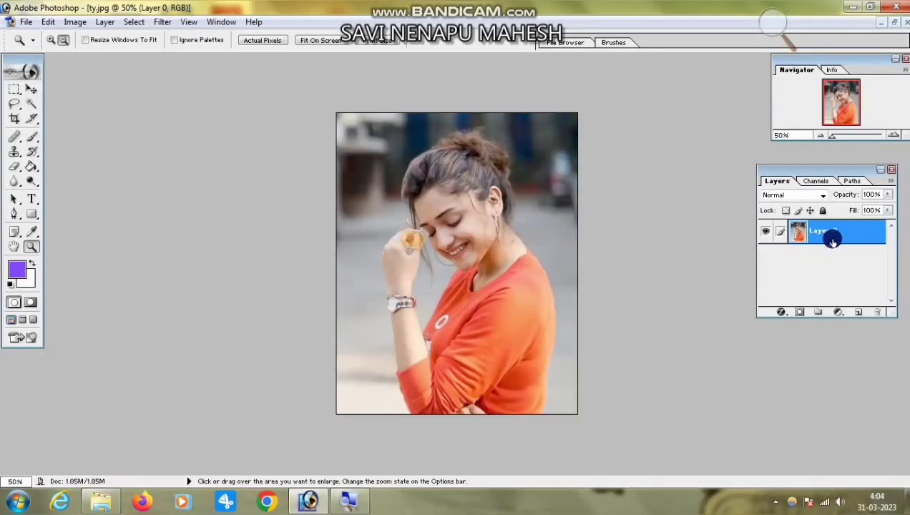
key("super+plus")
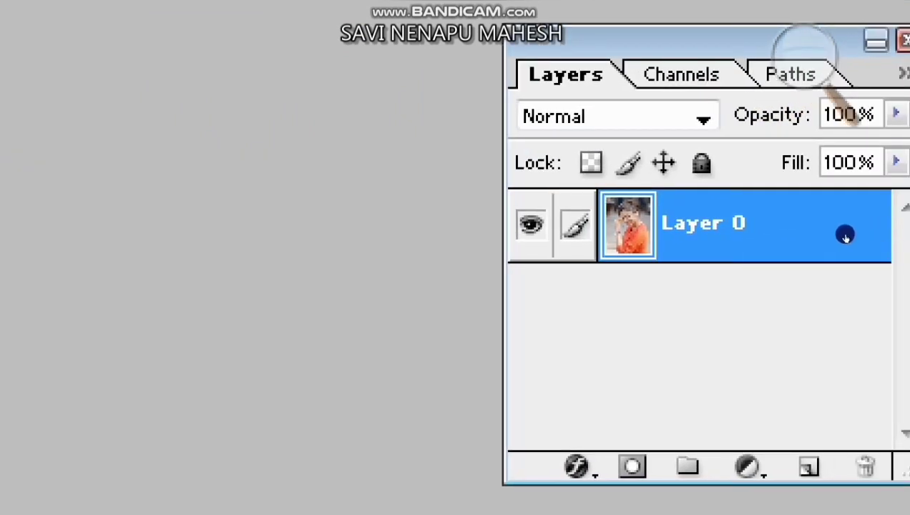
key("super+minus")
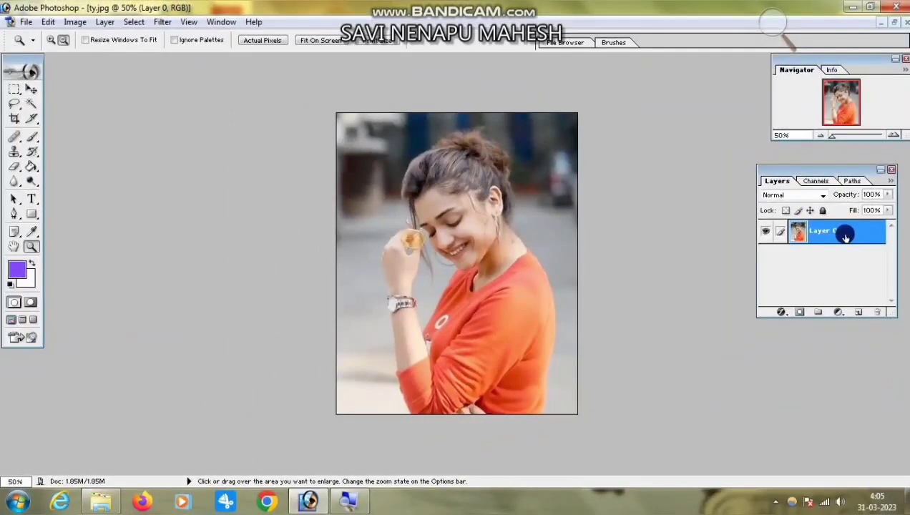
left_click(852, 6)
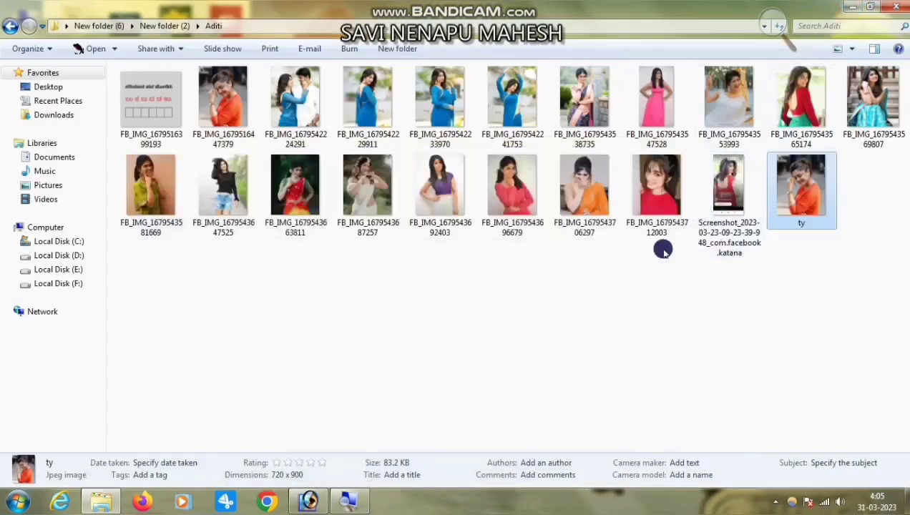
left_click(895, 6)
double_click(75, 33)
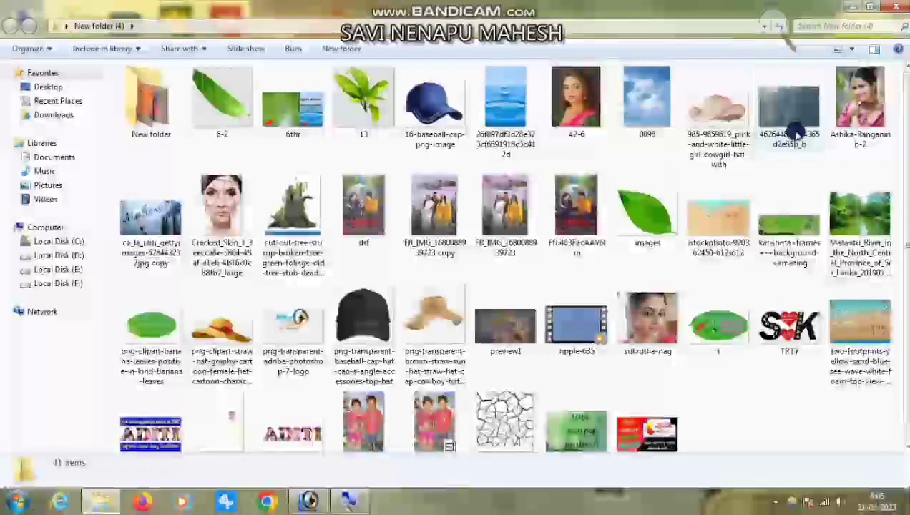
left_click_drag(785, 107, 556, 250)
left_click_drag(315, 70, 566, 115)
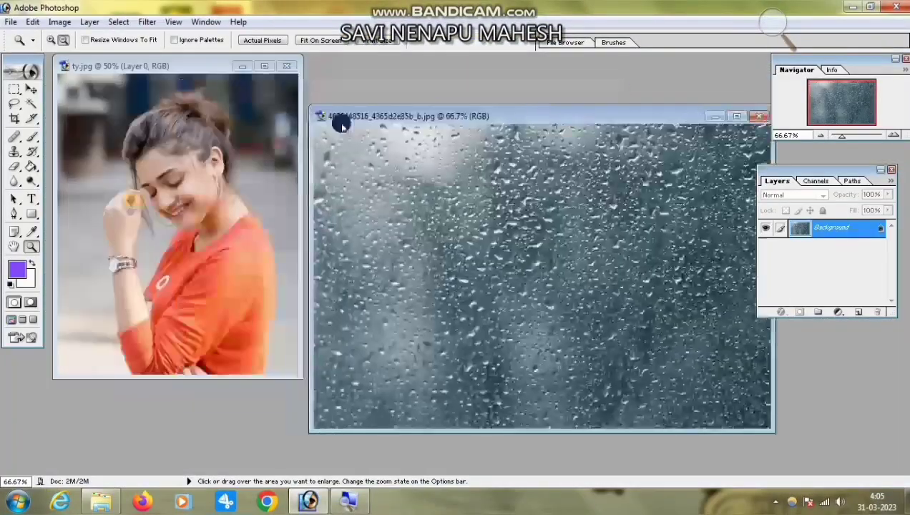
Step: Copy the raindrop image into the portrait document as a new layer and align it with the canvas's upper-left corner
left_click(30, 91)
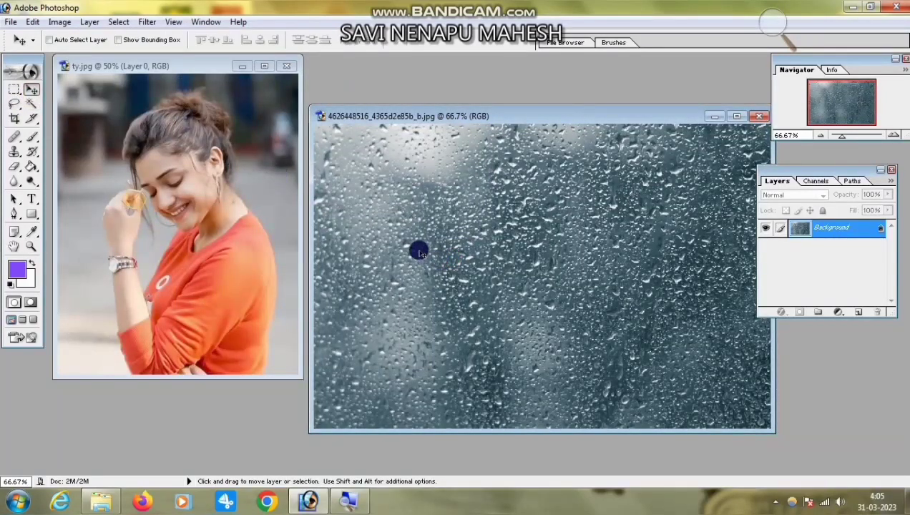
left_click_drag(419, 252, 234, 209)
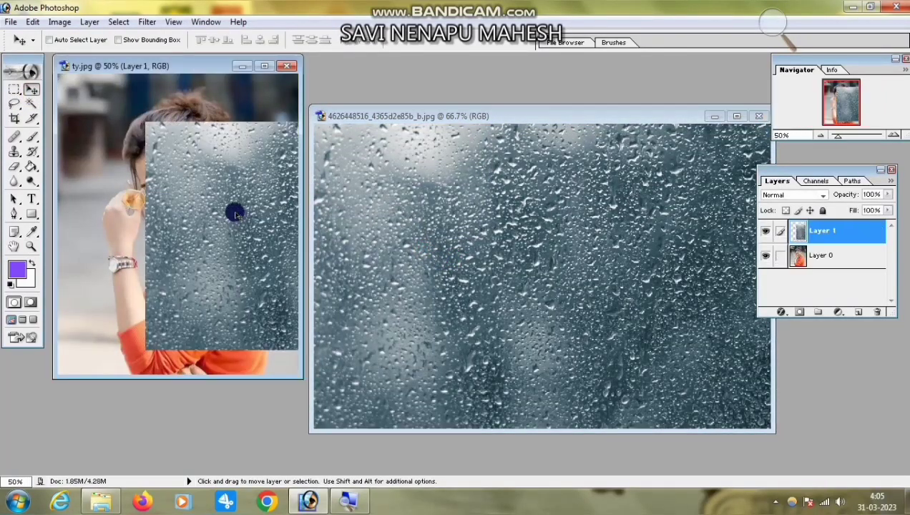
left_click(265, 66)
left_click_drag(487, 258, 414, 216)
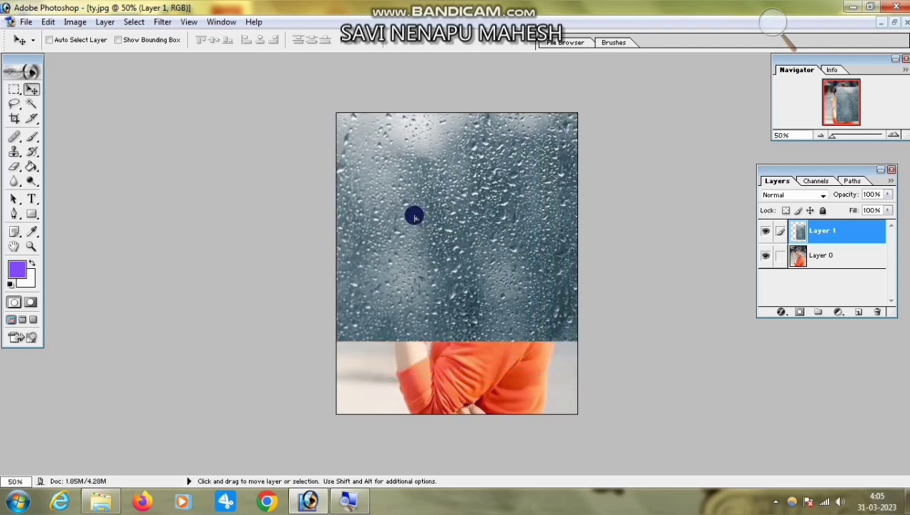
Step: Rotate the raindrop layer to 89.7 degrees with Free Transform and move it over the portrait
key("ctrl+t")
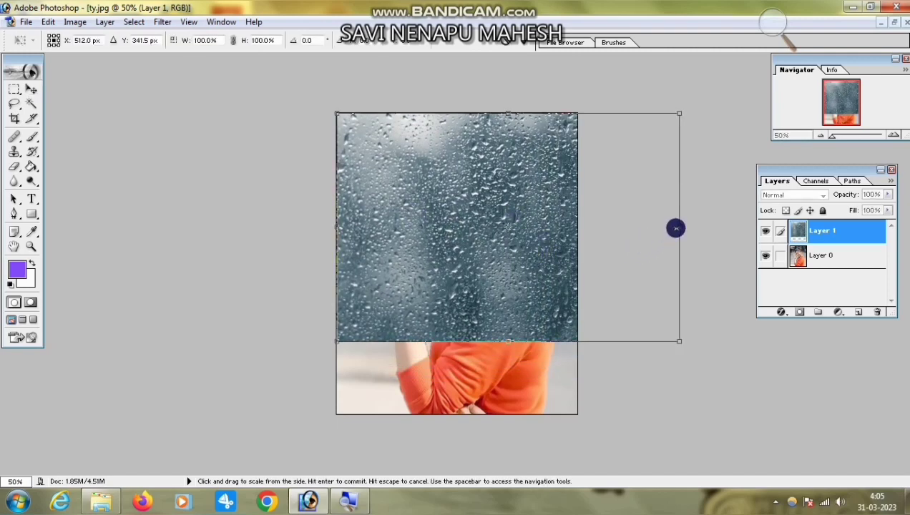
left_click_drag(700, 209, 517, 451)
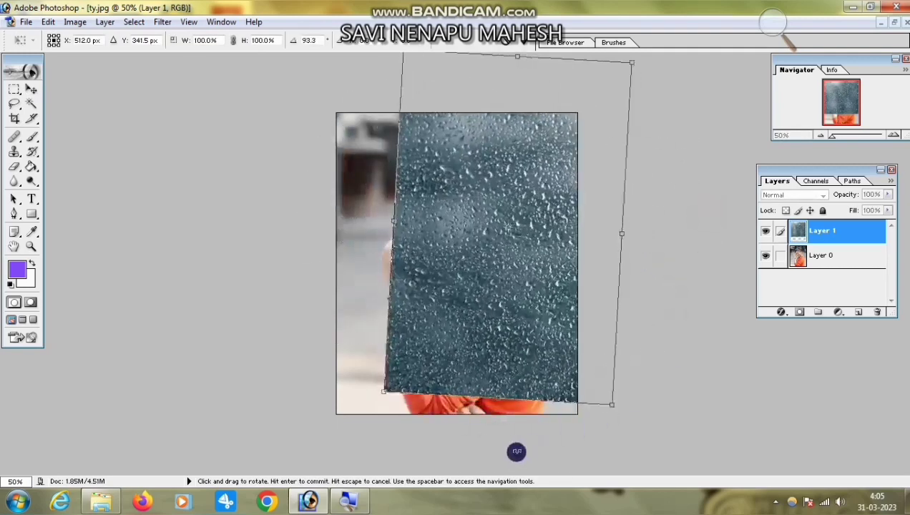
left_click_drag(517, 304, 461, 351)
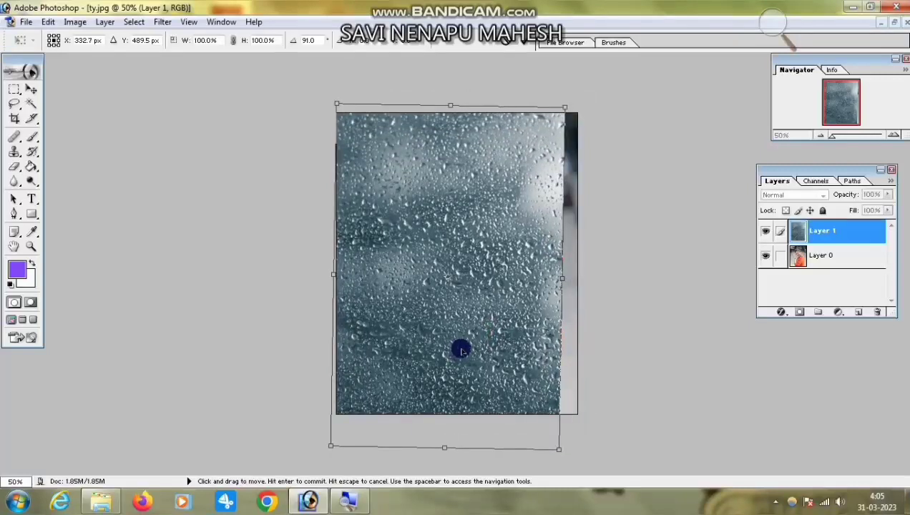
left_click_drag(670, 325, 676, 322)
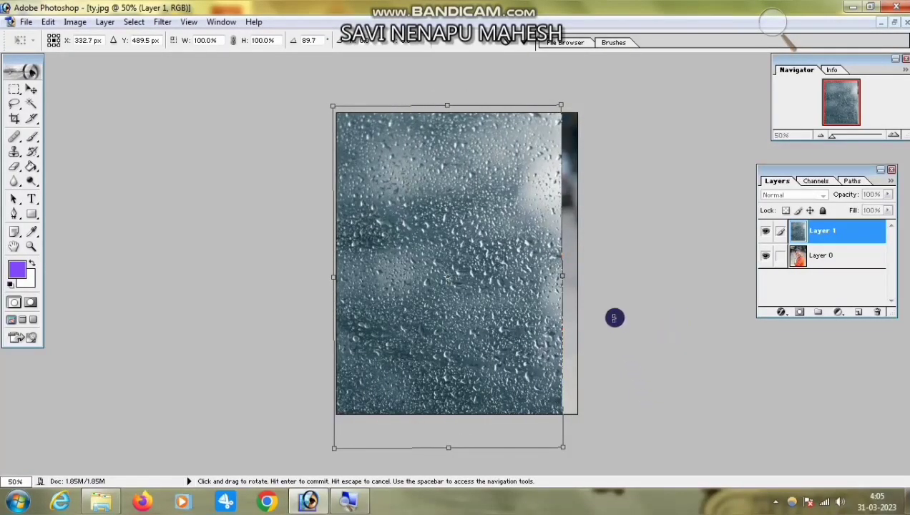
Step: Scale the raindrop layer to 87.9% width and 105.4% height so it fits the canvas edges, and apply the transform
left_click_drag(566, 275, 582, 280)
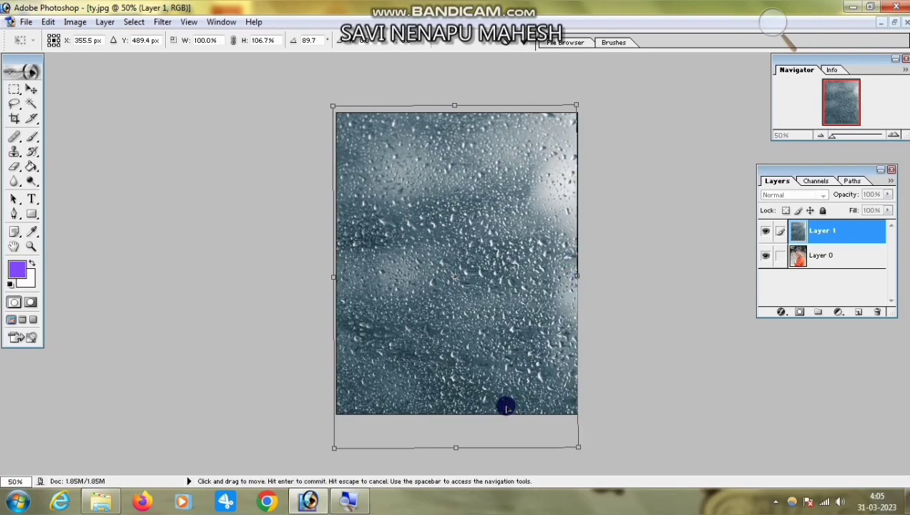
left_click_drag(448, 448, 450, 415)
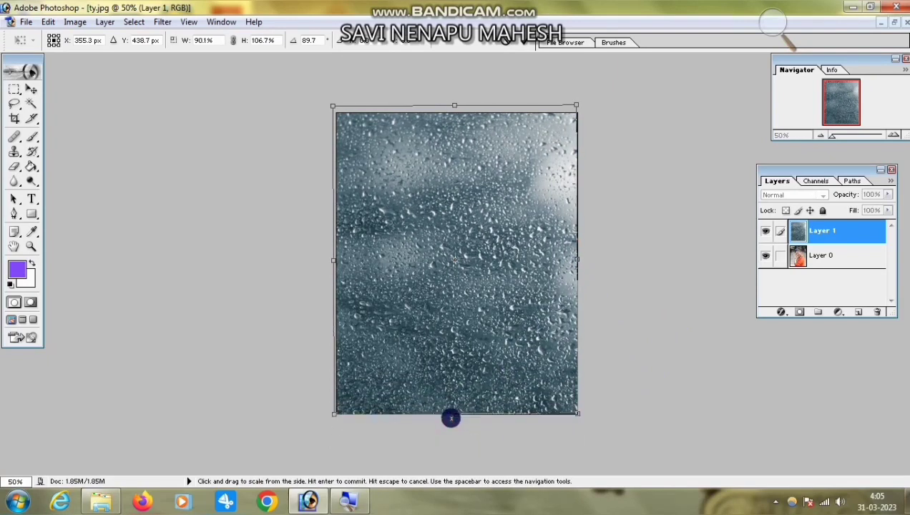
left_click_drag(456, 100, 452, 110)
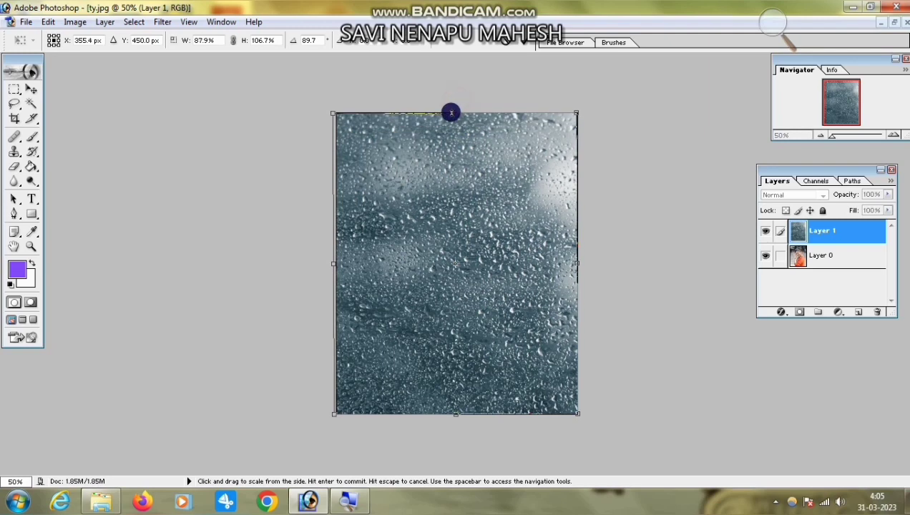
left_click_drag(334, 263, 339, 266)
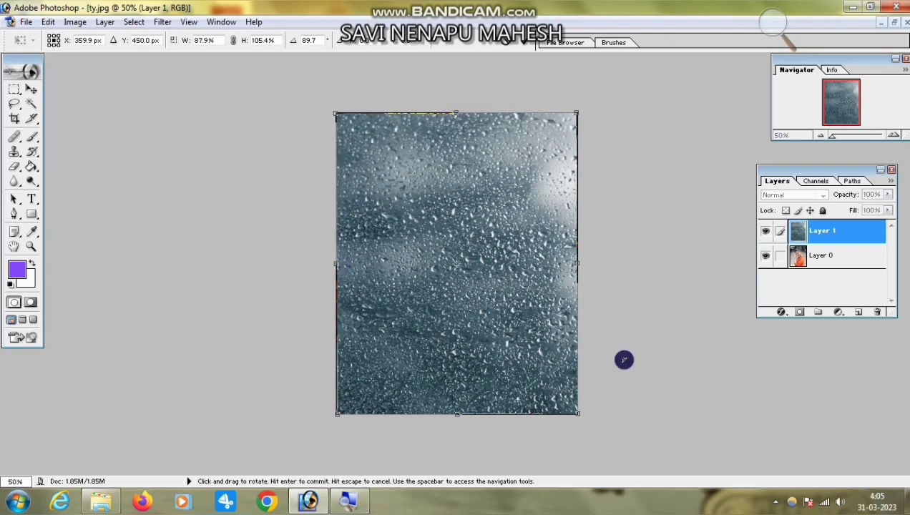
key("Return")
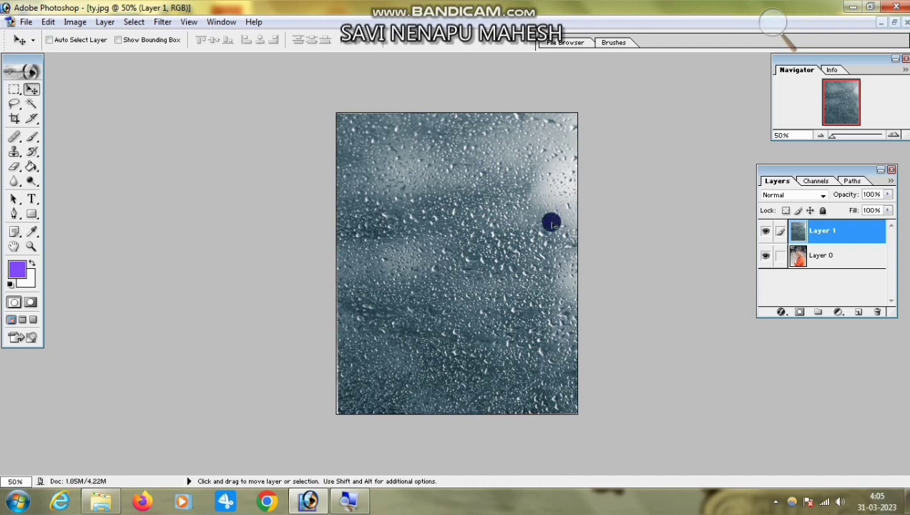
Step: Set the raindrop layer's blend mode to Screen
left_click(800, 198)
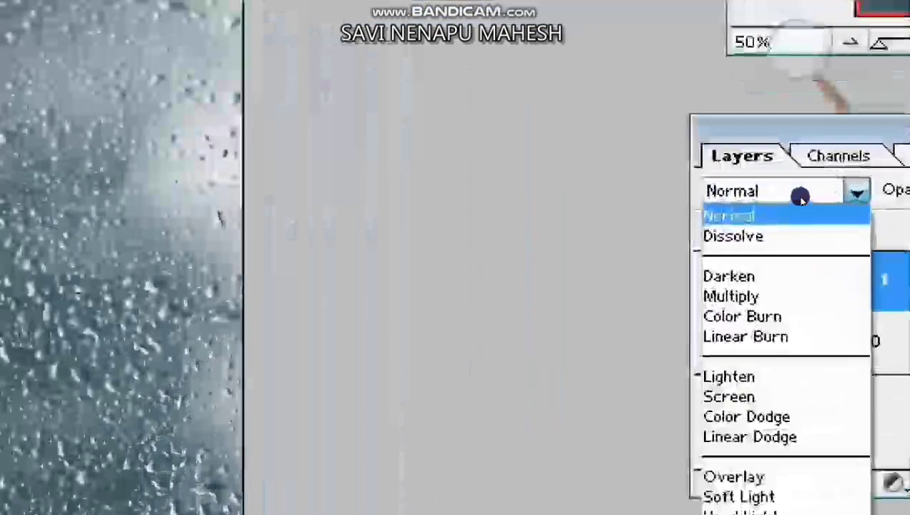
left_click(801, 197)
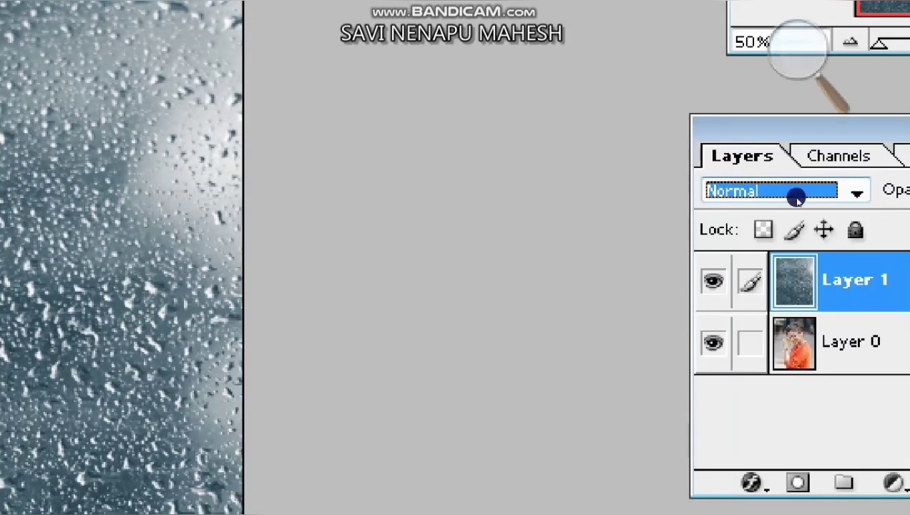
left_click(796, 198)
key("Down")
key("Down")
key("Down")
key("Down")
key("Down")
key("Down")
key("Down")
key("Down")
key("Up")
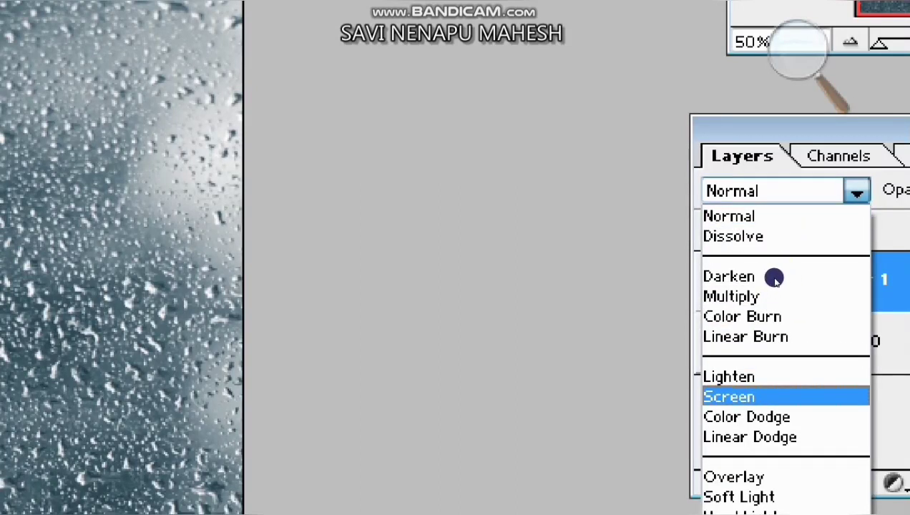
key("Return")
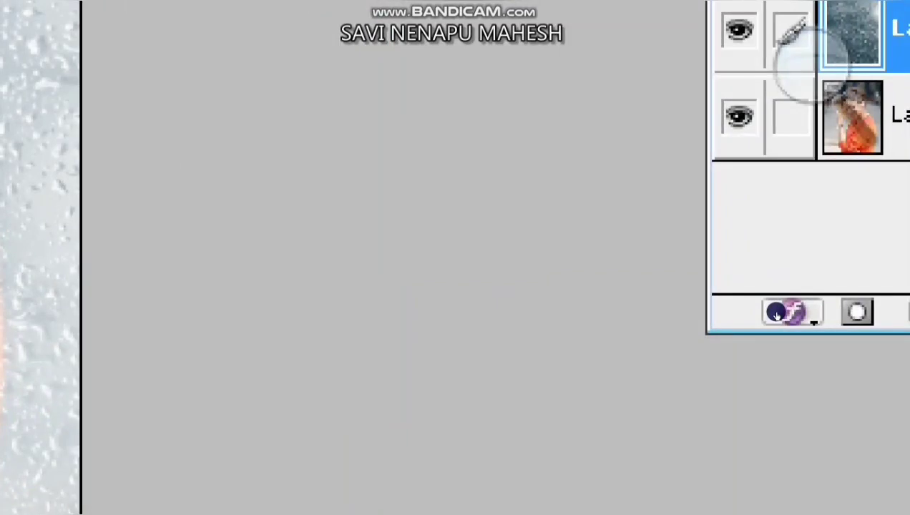
Step: In the raindrop layer's blending options, raise the Blend If black point for This Layer to 78
left_click(775, 314)
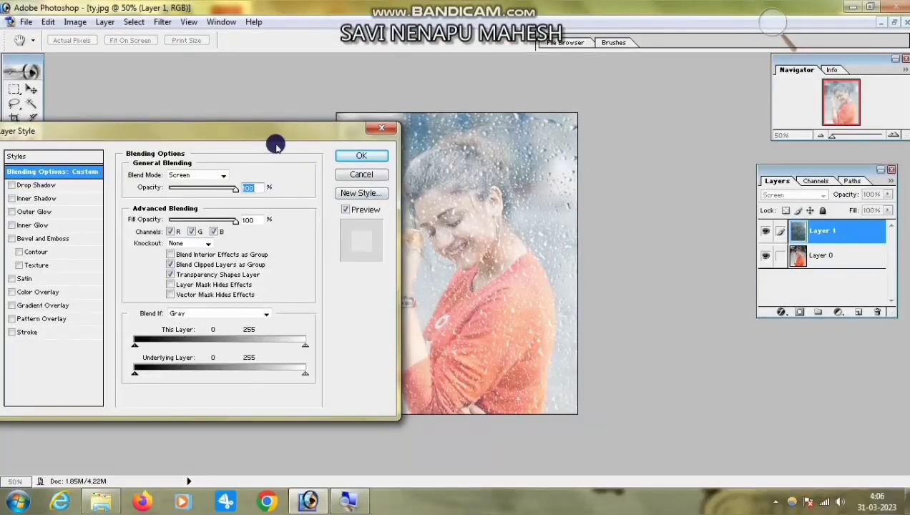
mouse_move(281, 132)
left_mouse_down()
mouse_move(636, 158)
mouse_move(619, 266)
mouse_move(796, 197)
mouse_move(811, 117)
left_mouse_up()
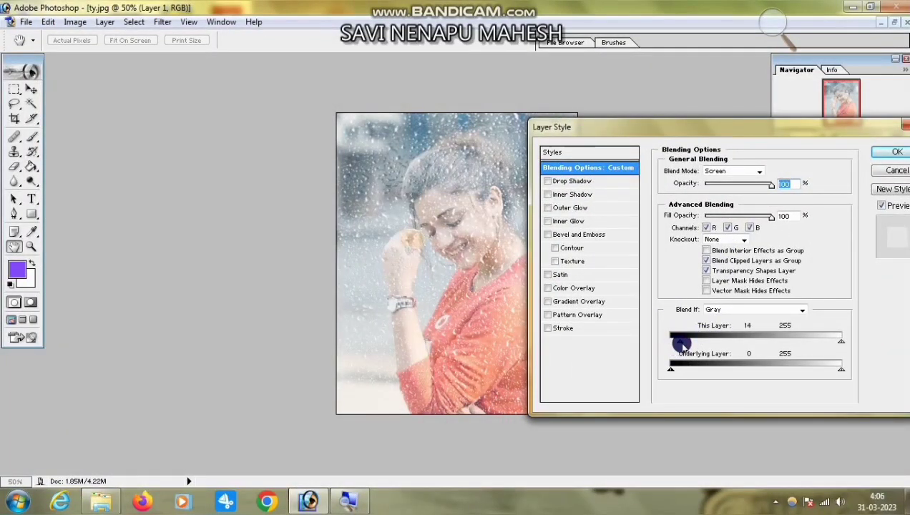
left_click_drag(681, 344, 694, 343)
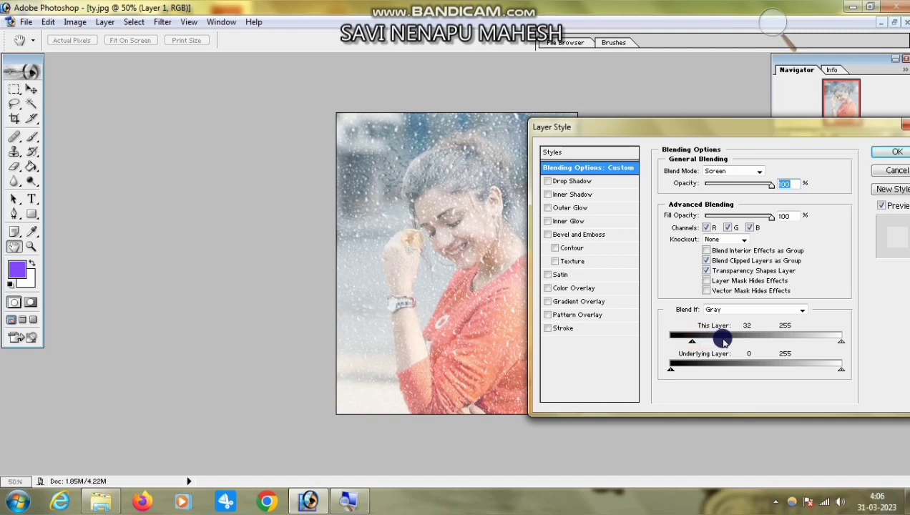
left_click_drag(706, 343, 723, 345)
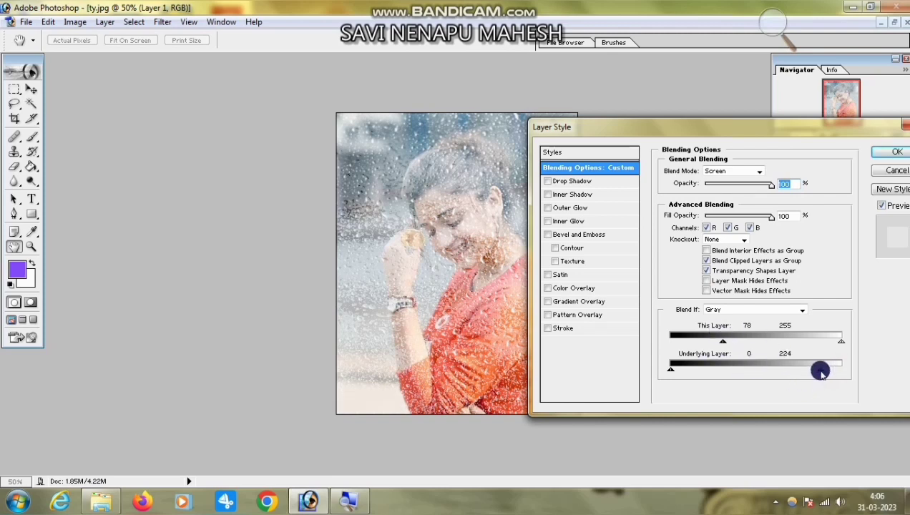
Step: Set the Blend If range for the Underlying Layer to 2 and 246, and apply the layer style
left_click_drag(699, 126, 778, 131)
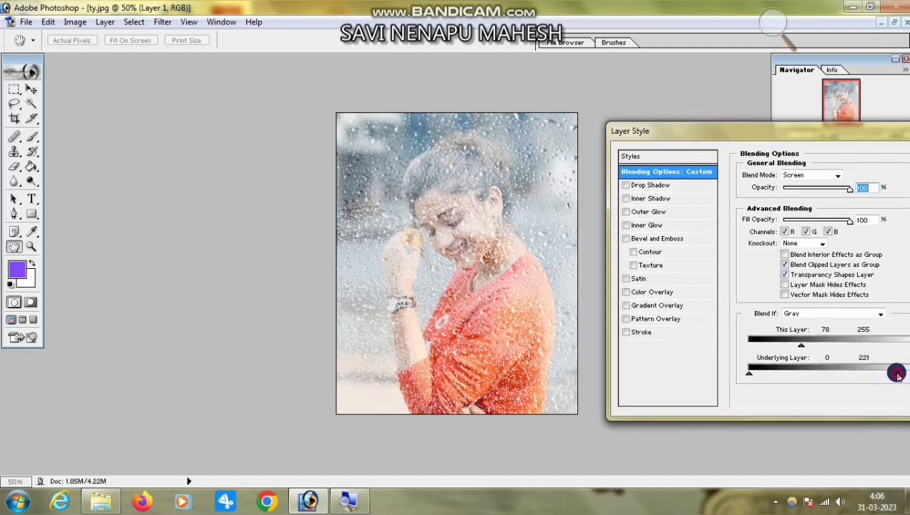
mouse_move(896, 373)
left_mouse_down()
mouse_move(873, 371)
mouse_move(908, 372)
left_mouse_up()
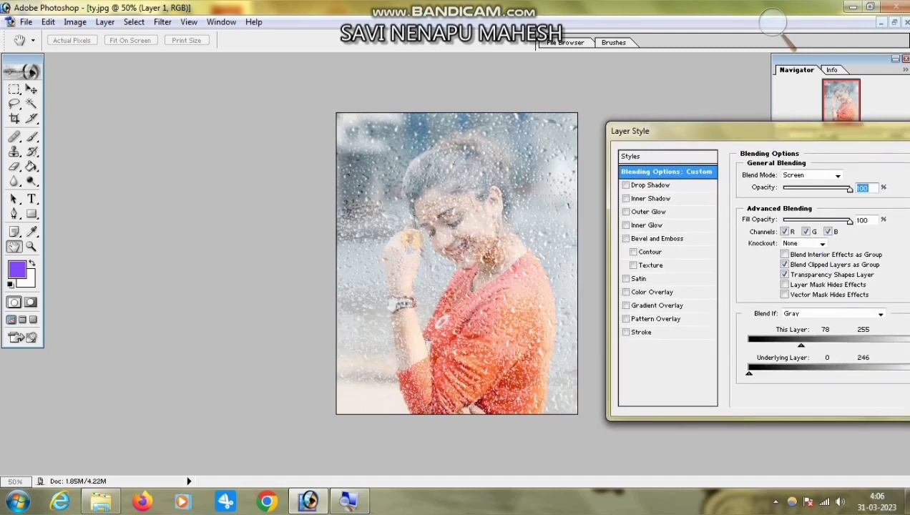
left_click_drag(753, 378, 757, 375)
left_click_drag(779, 136, 696, 174)
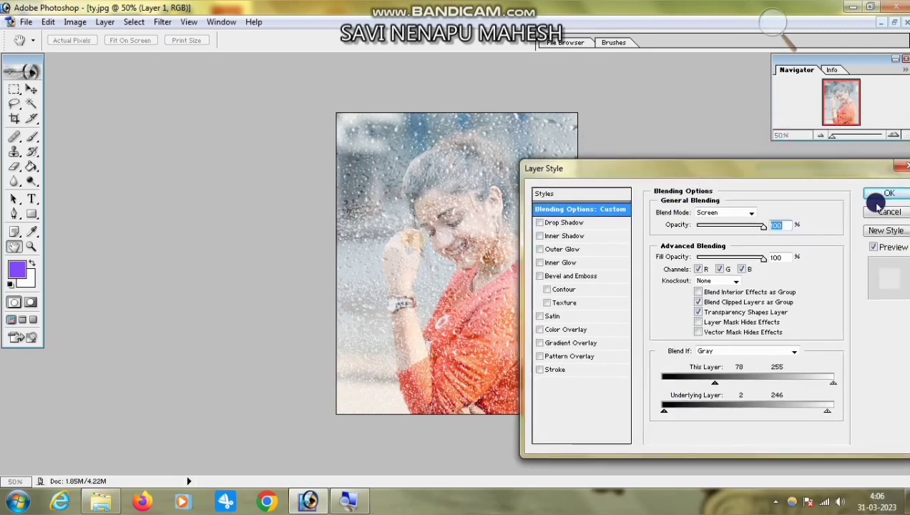
left_click(878, 194)
Step: Examine the raindrop effect on the woman's face up close at 200%, and return to the full image at 50%
left_click(33, 247)
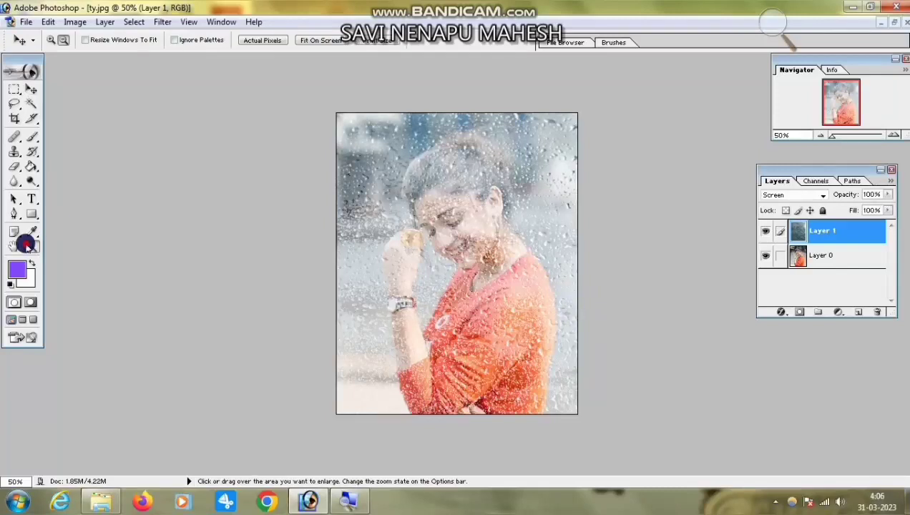
left_click(469, 203)
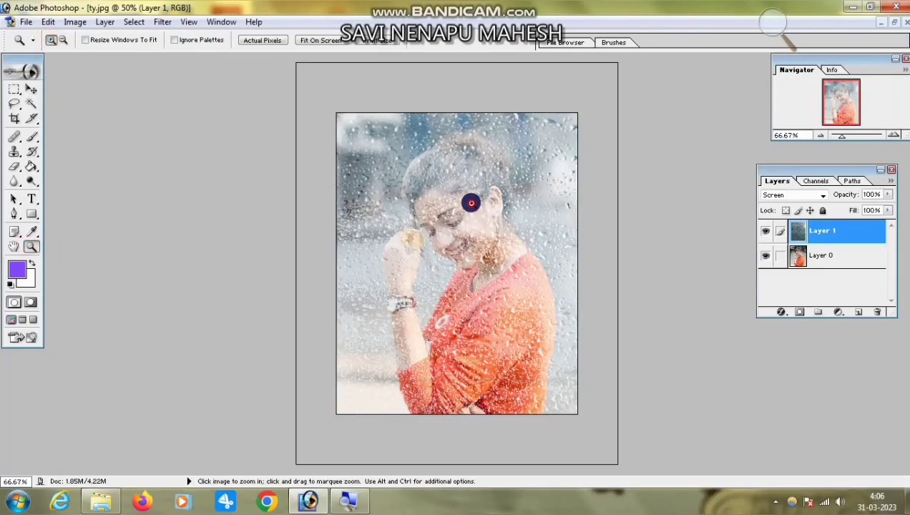
left_click(472, 211)
left_click(477, 279)
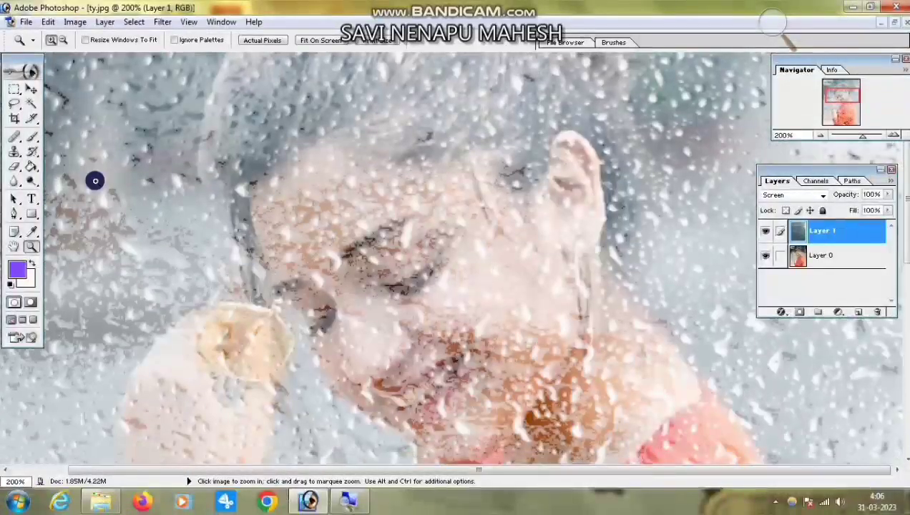
left_click(61, 39)
left_click(455, 268)
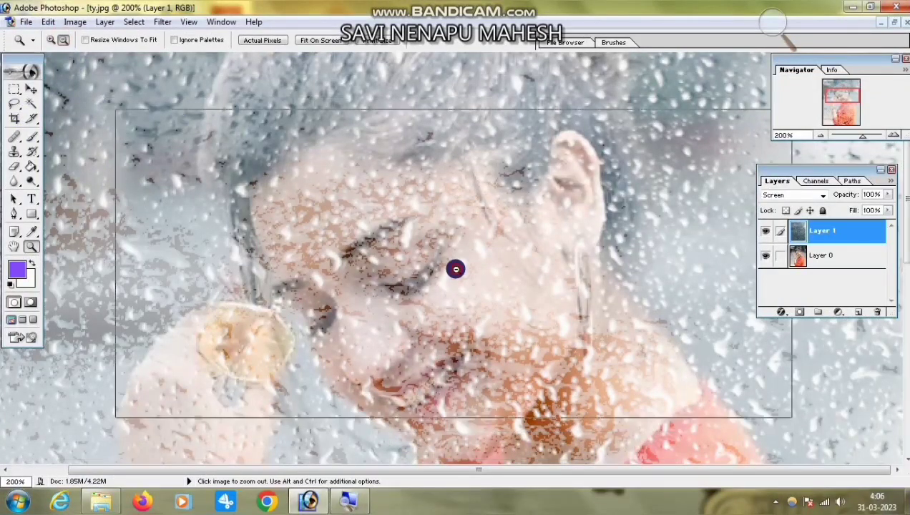
left_click(455, 268)
left_click(517, 302)
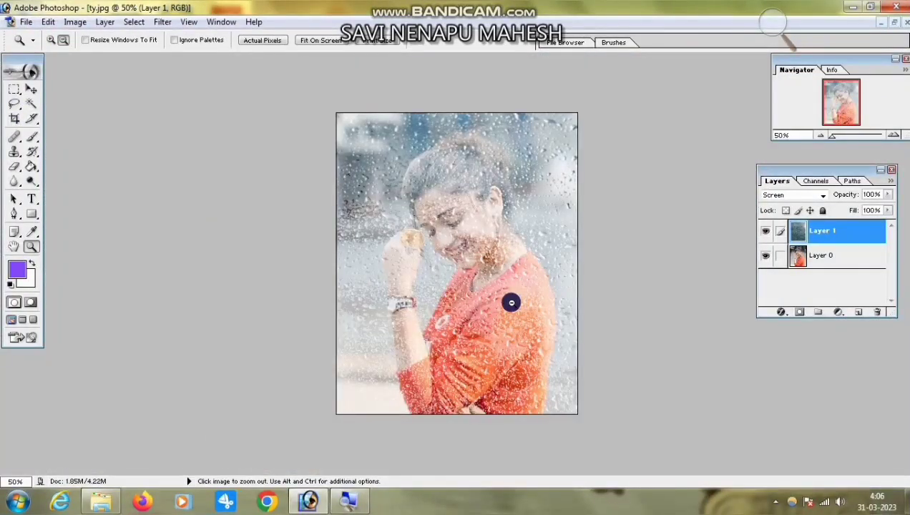
Step: Save a JPEG copy of the finished image to the Desktop, keeping the suggested file name and default JPEG options
left_click(26, 21)
left_click(52, 147)
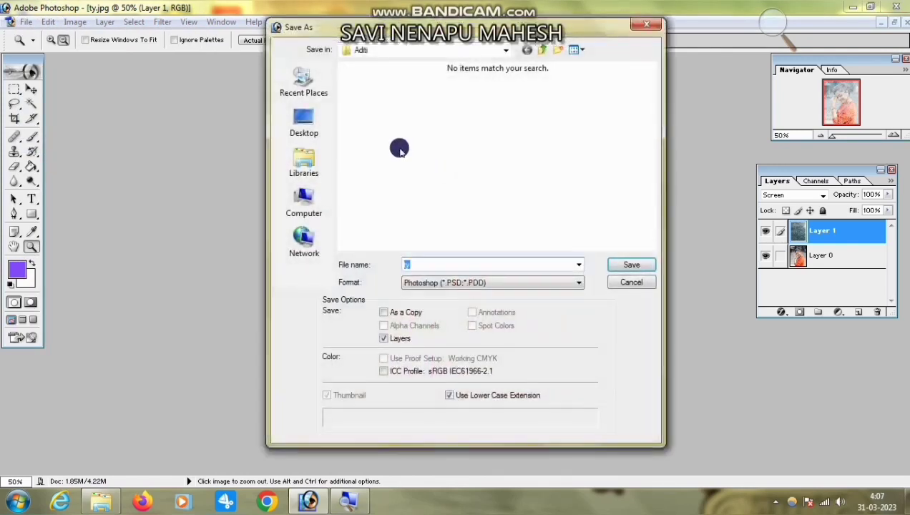
left_click(303, 120)
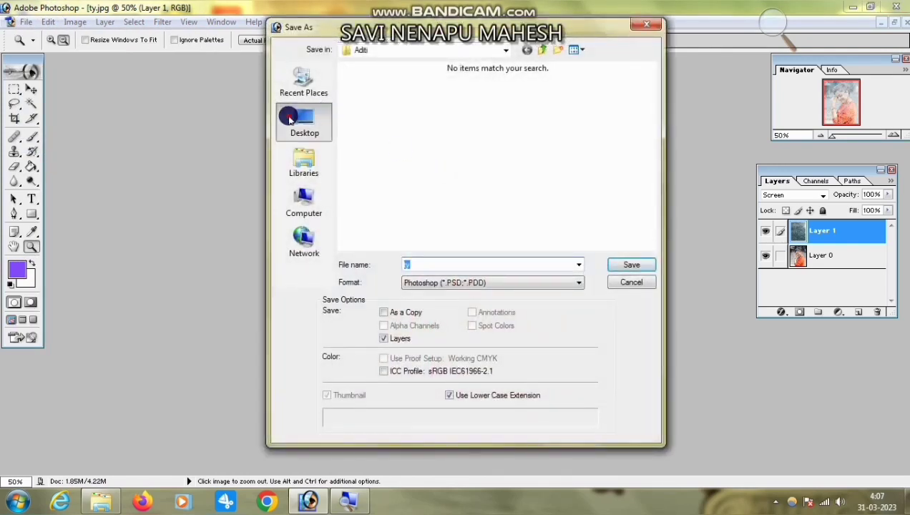
left_click(444, 284)
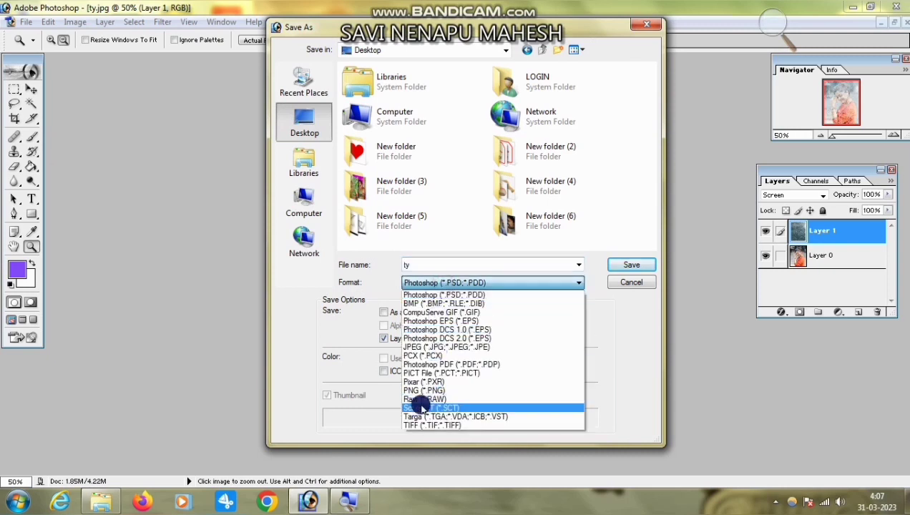
left_click(417, 364)
left_click(630, 265)
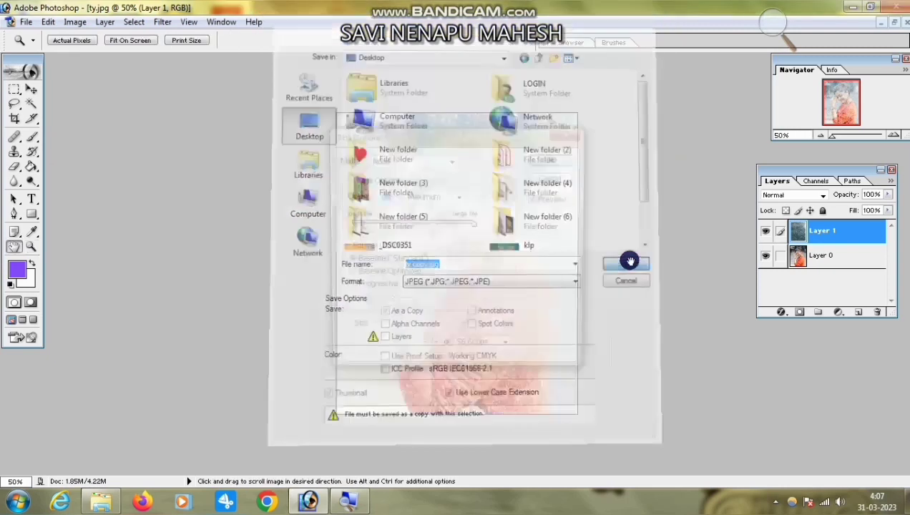
left_click(544, 163)
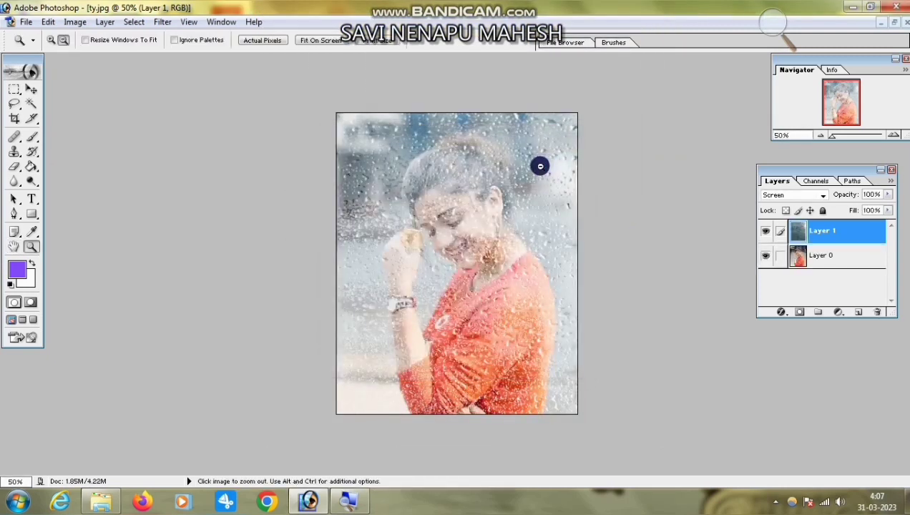